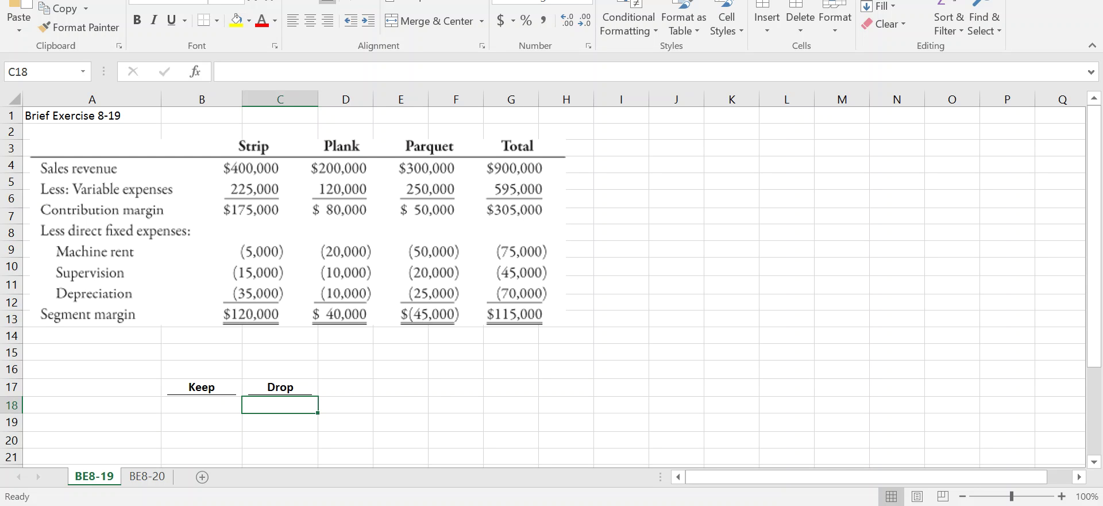
# - Add a Sales row label in A18 and enter 300,000 as its Keep amount in B18
pyautogui.press('Left')
pyautogui.press('Left')
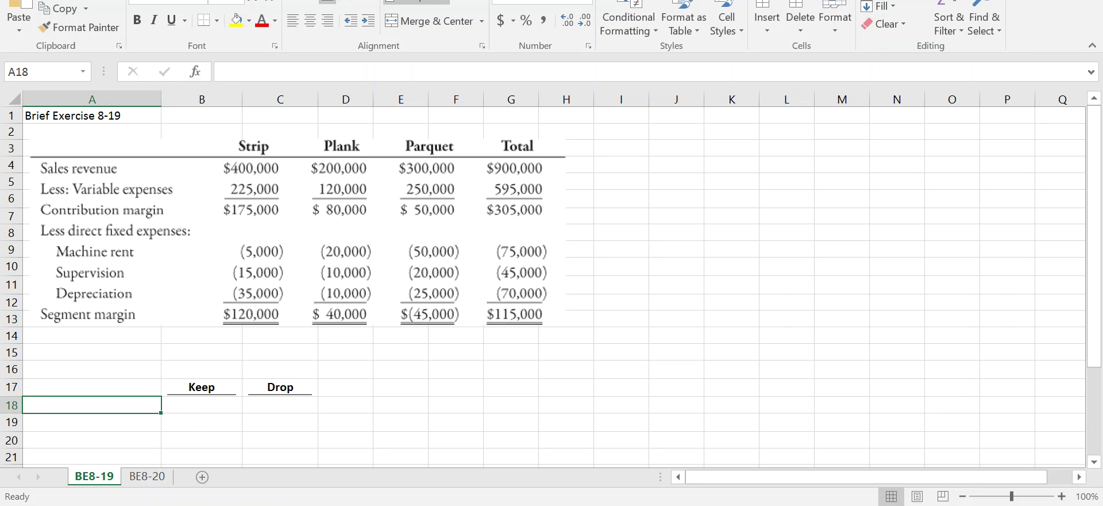
pyautogui.write('Sales')
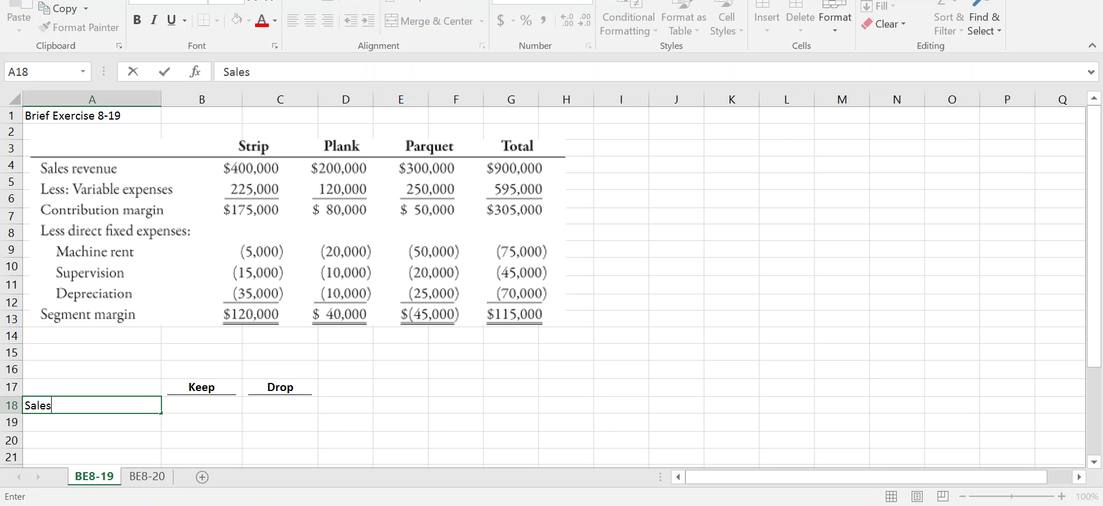
pyautogui.press('Tab')
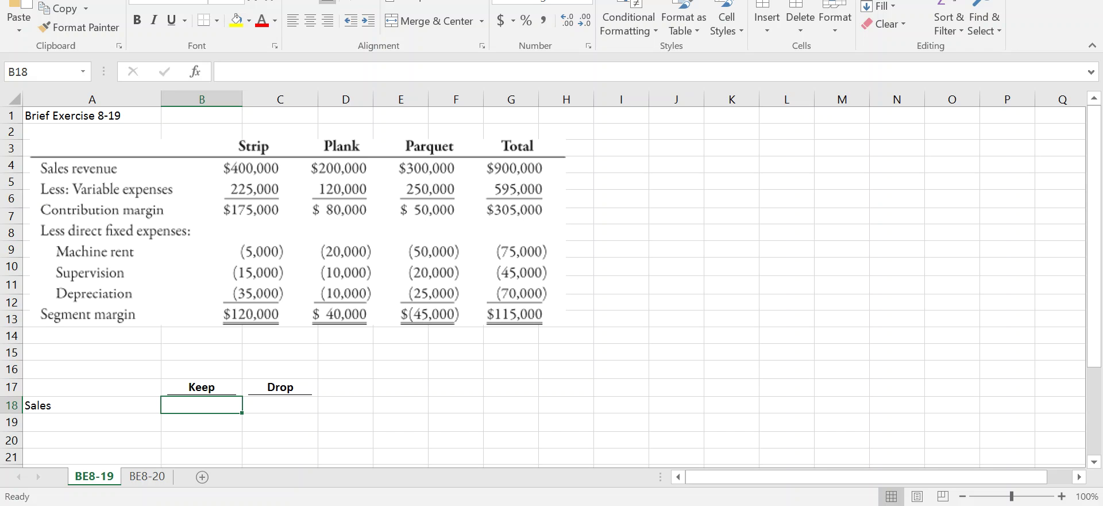
pyautogui.write('3')
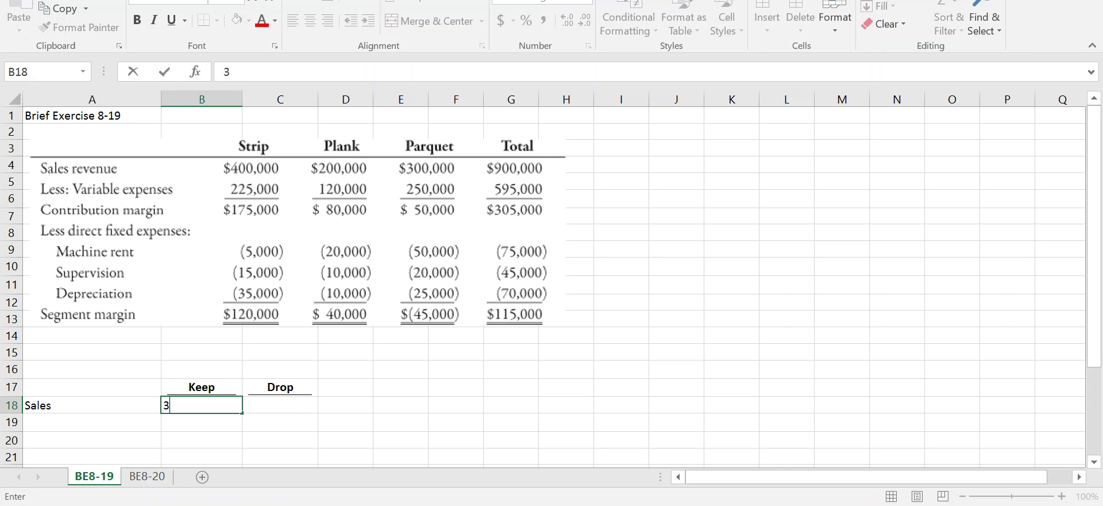
pyautogui.write('00,000000')
pyautogui.press('Return')
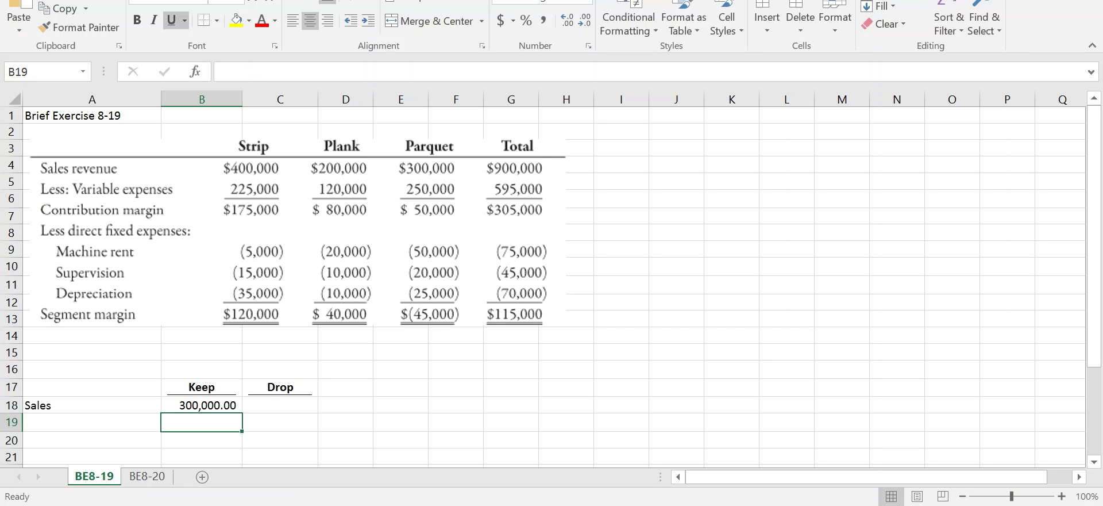
# - Enter -300000 as the Drop amount for Sales in C18
pyautogui.press('Right')
pyautogui.press('Up')
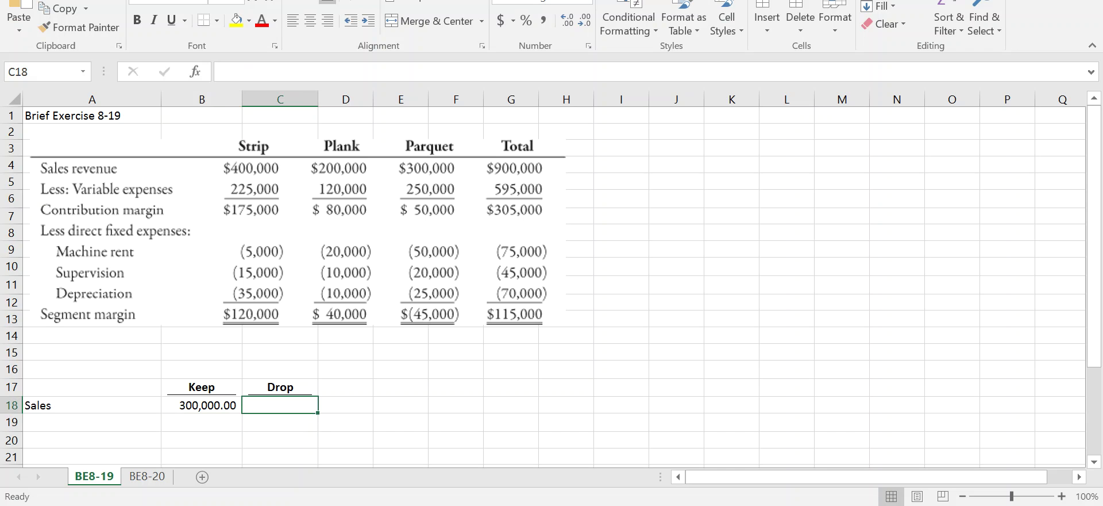
pyautogui.write('-300000')
pyautogui.press('Return')
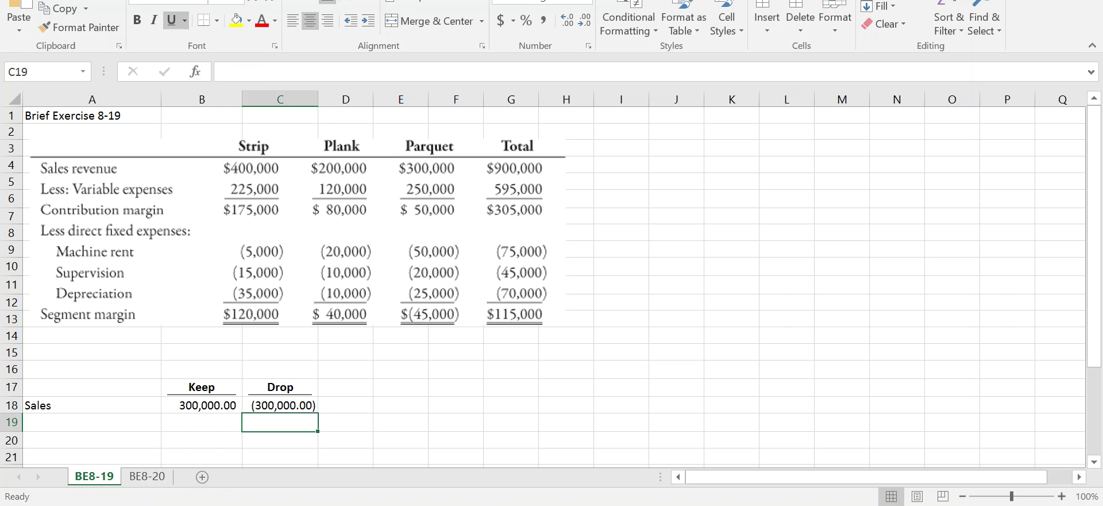
# - Add a Variable expenses row label in A19 and enter -250000 as its Keep amount in B19
pyautogui.press('Left')
pyautogui.press('Left')
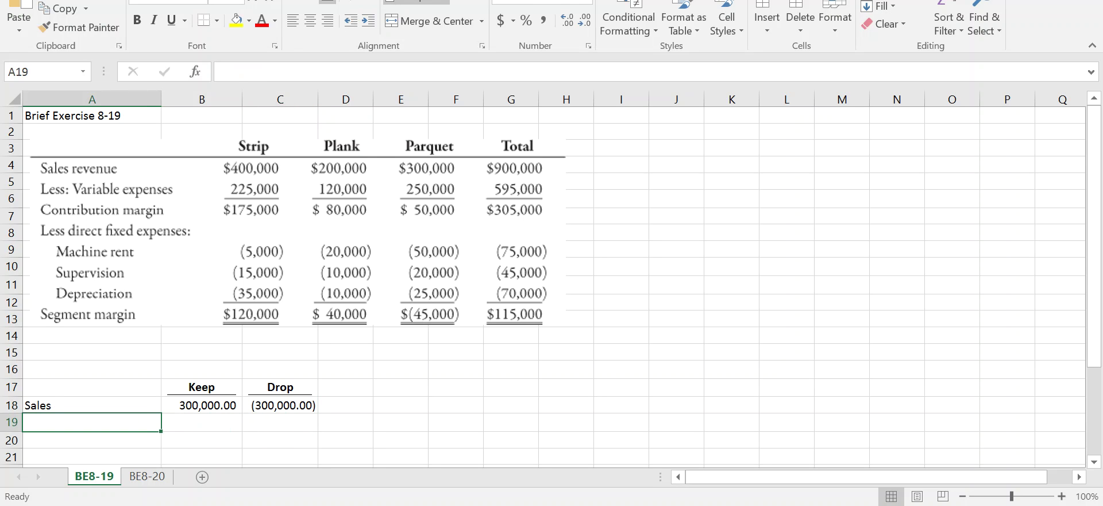
pyautogui.write('Varia')
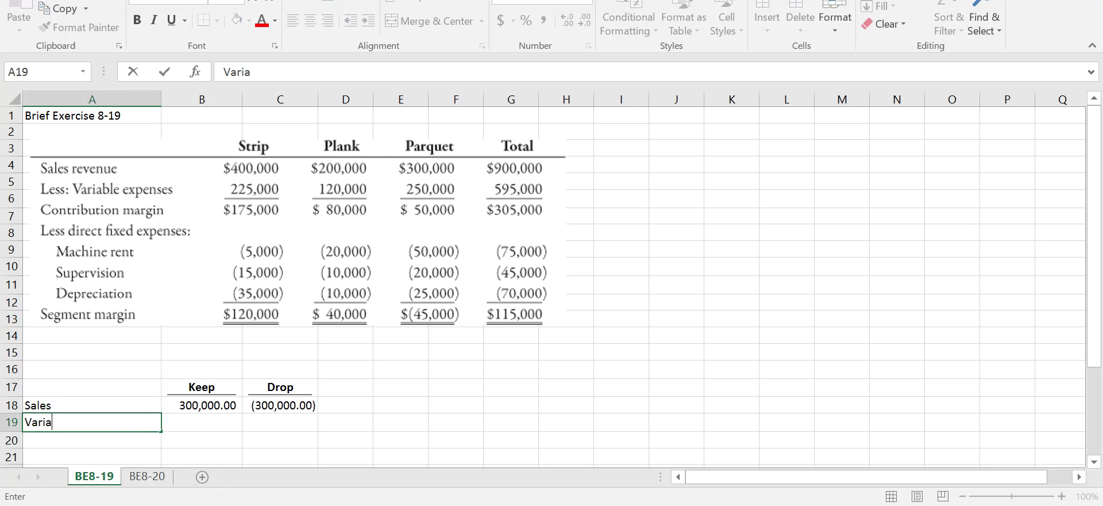
pyautogui.write('ble expenses')
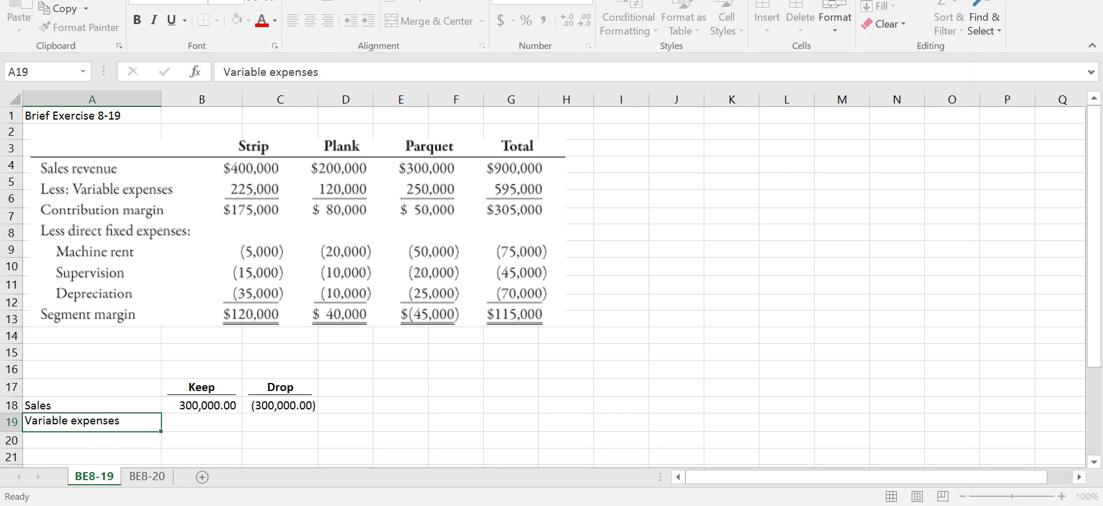
pyautogui.press('Tab')
pyautogui.write('-250000')
pyautogui.press('Return')
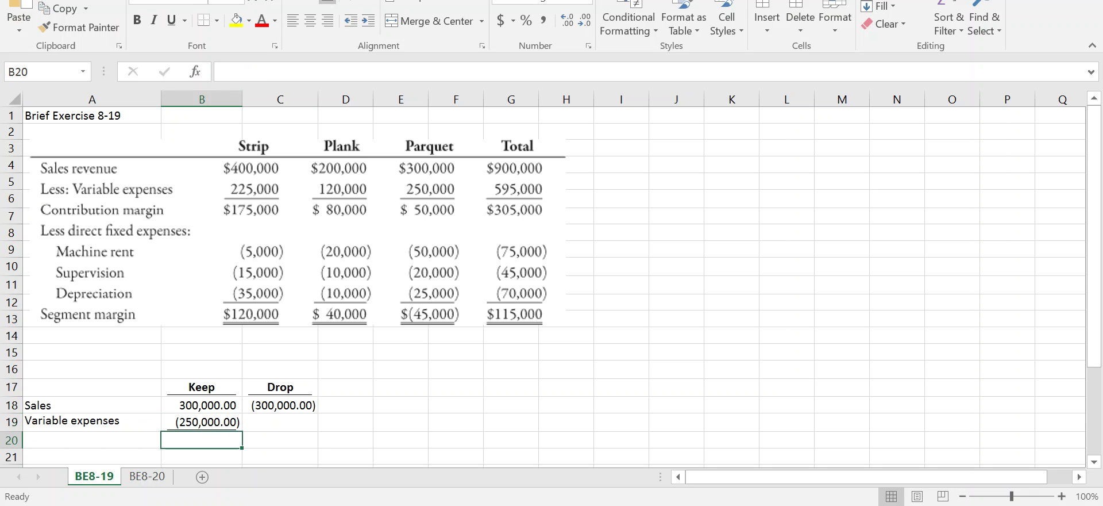
# - Enter 250,000 as the Drop amount for Variable expenses in C19
pyautogui.press('Right')
pyautogui.press('Up')
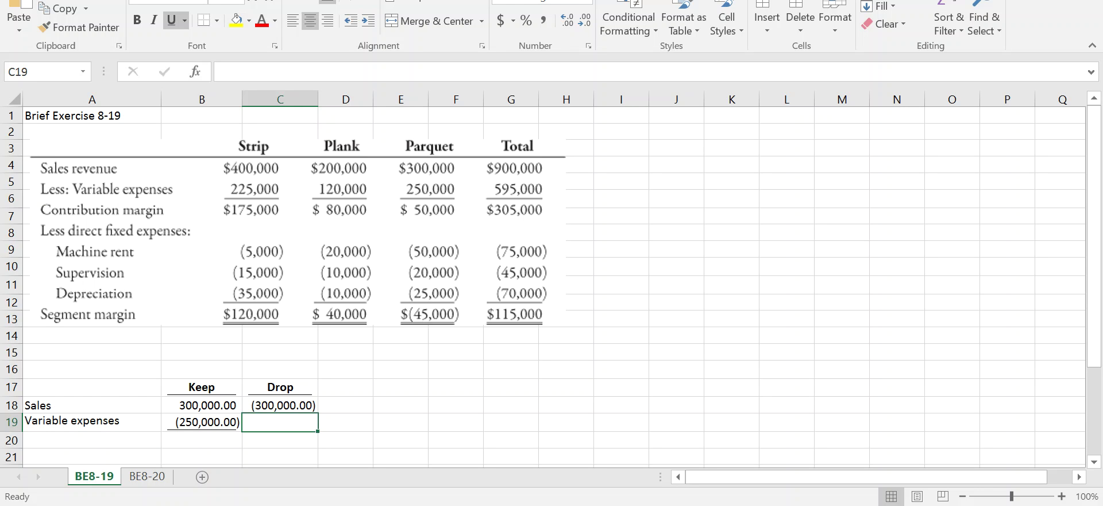
pyautogui.write('250')
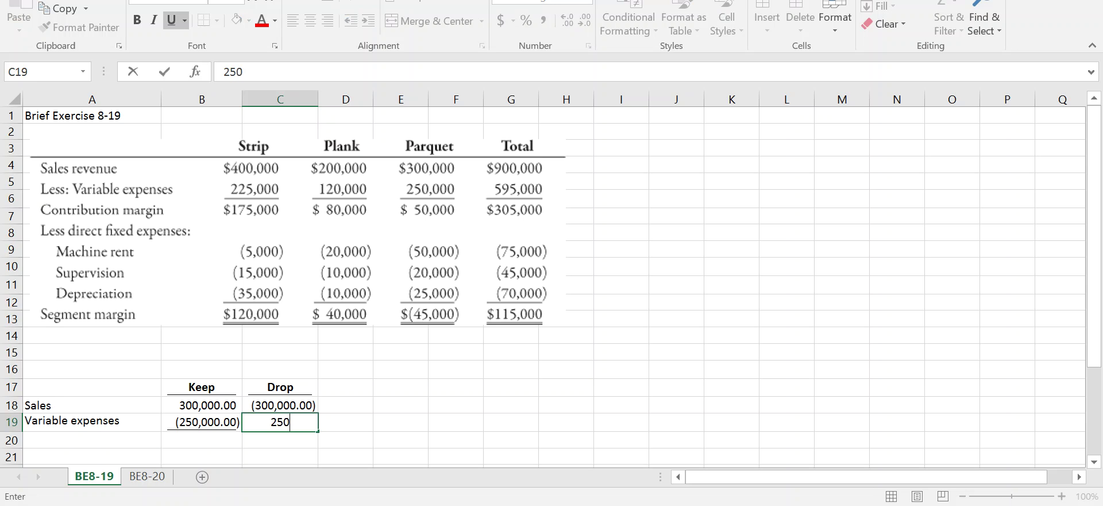
pyautogui.write(',0000')
pyautogui.press('Return')
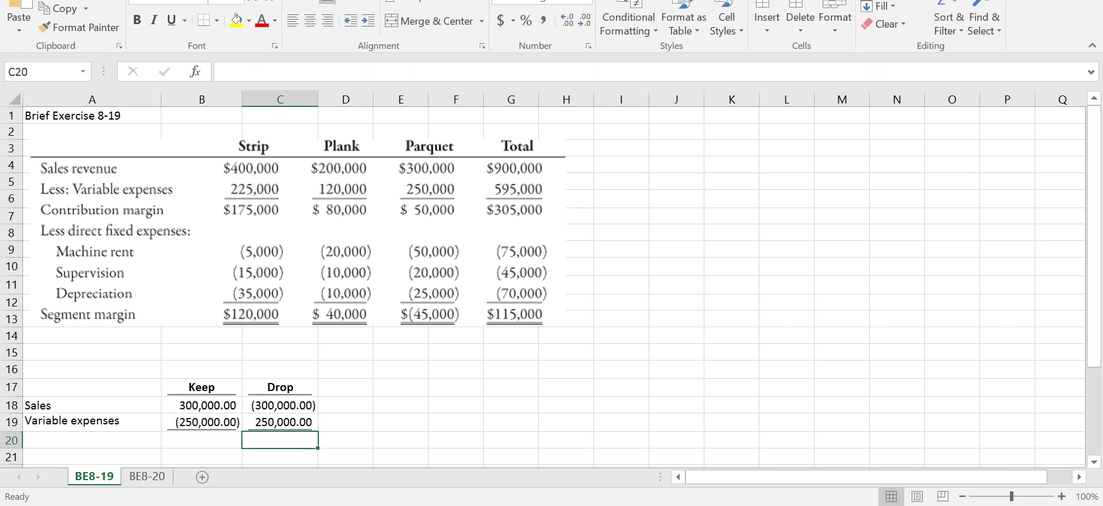
# - Label the row below Variable expenses, in A20, as Contribution margin
pyautogui.press('Left')
pyautogui.press('Left')
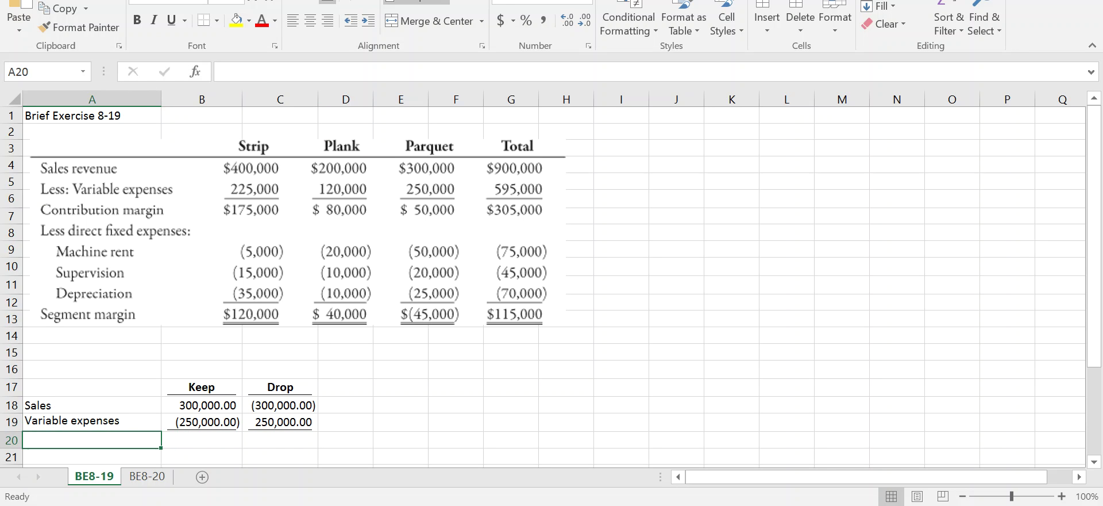
pyautogui.write('Contri')
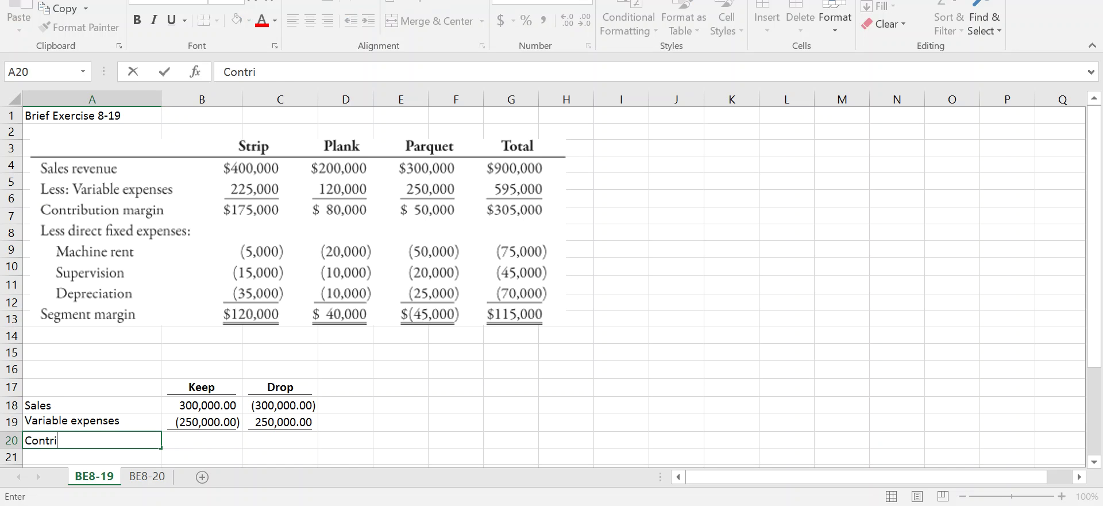
pyautogui.write('bution margin')
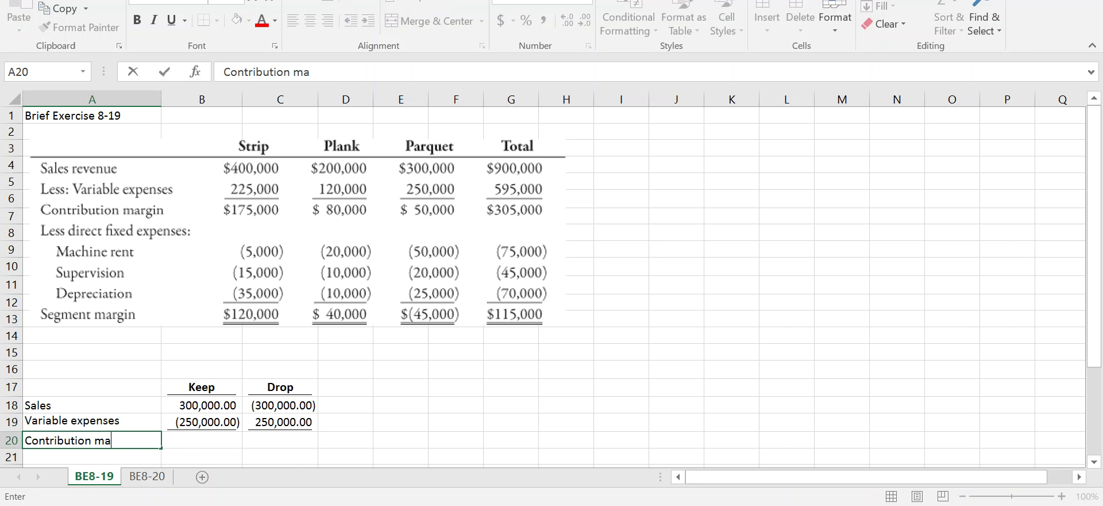
pyautogui.press('Return')
# - Calculate the Keep contribution margin in B20 with the formula =B18+B19
pyautogui.press('Right')
pyautogui.press('Up')
pyautogui.write('=')
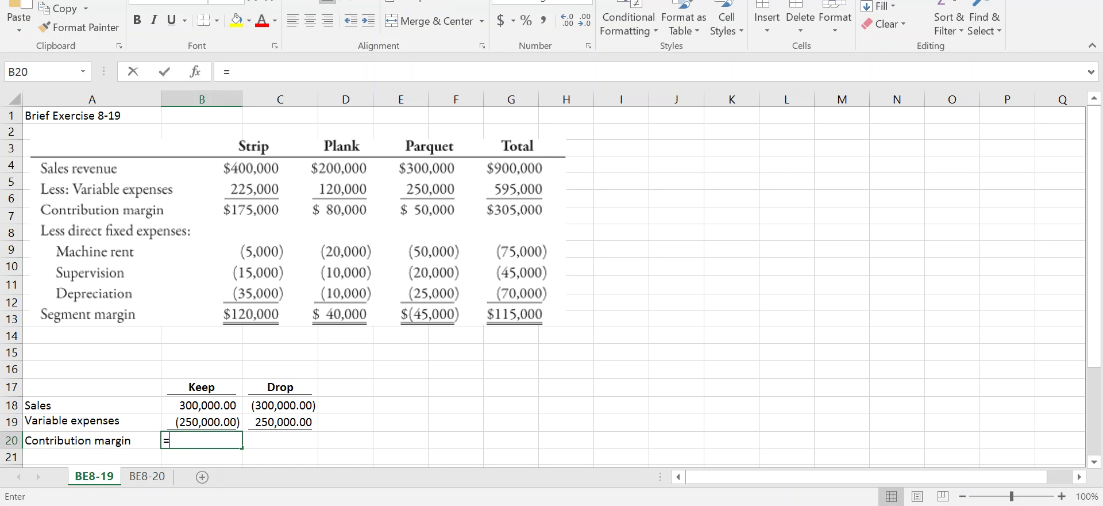
pyautogui.press('Up')
pyautogui.press('Up')
pyautogui.write('+')
pyautogui.press('Up')
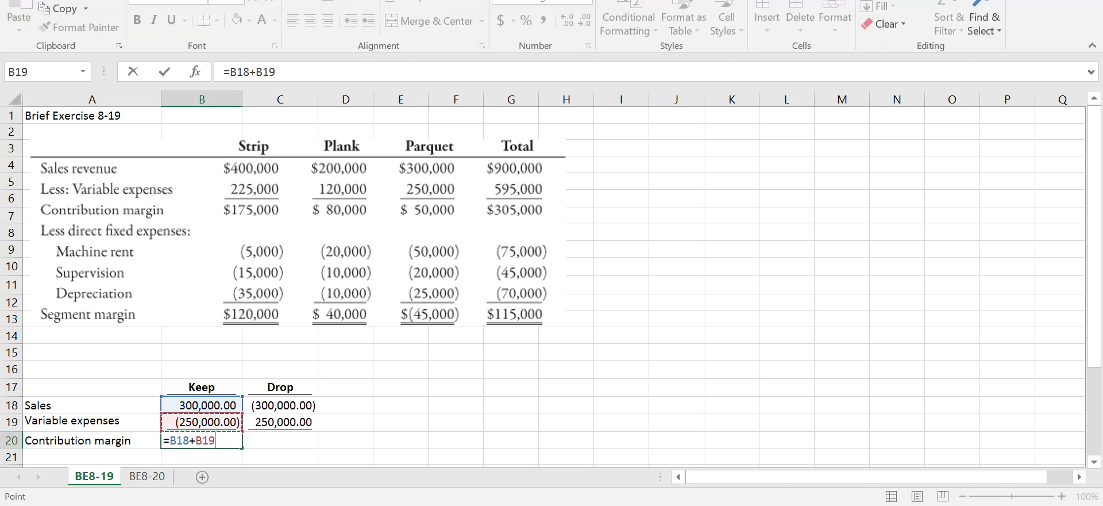
pyautogui.press('Return')
# - Calculate the Drop contribution margin in C20 by adding C18 and C19
pyautogui.press('Right')
pyautogui.press('Up')
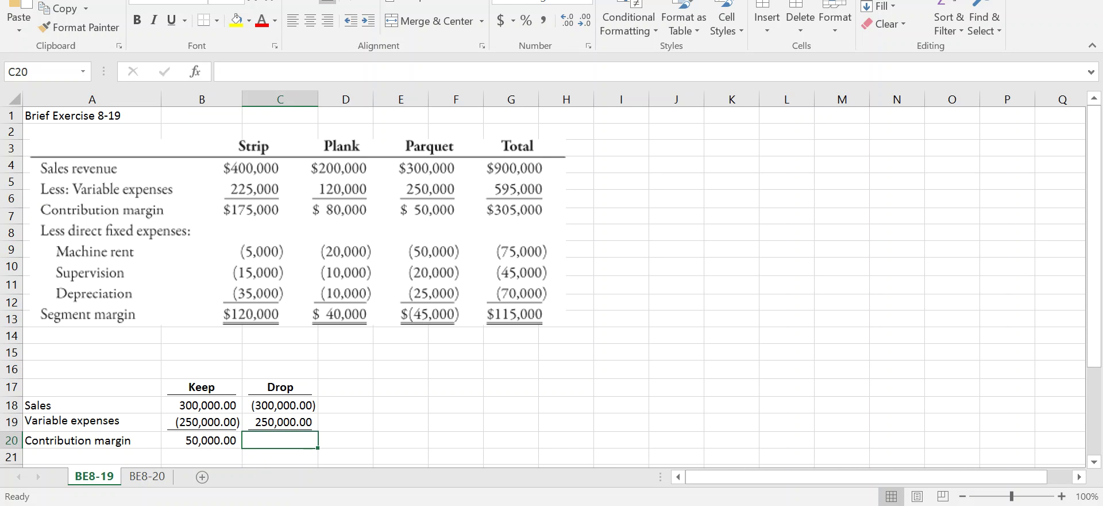
pyautogui.write('=')
pyautogui.press('Up')
pyautogui.press('Up')
pyautogui.write('+')
pyautogui.press('Up')
pyautogui.press('Return')
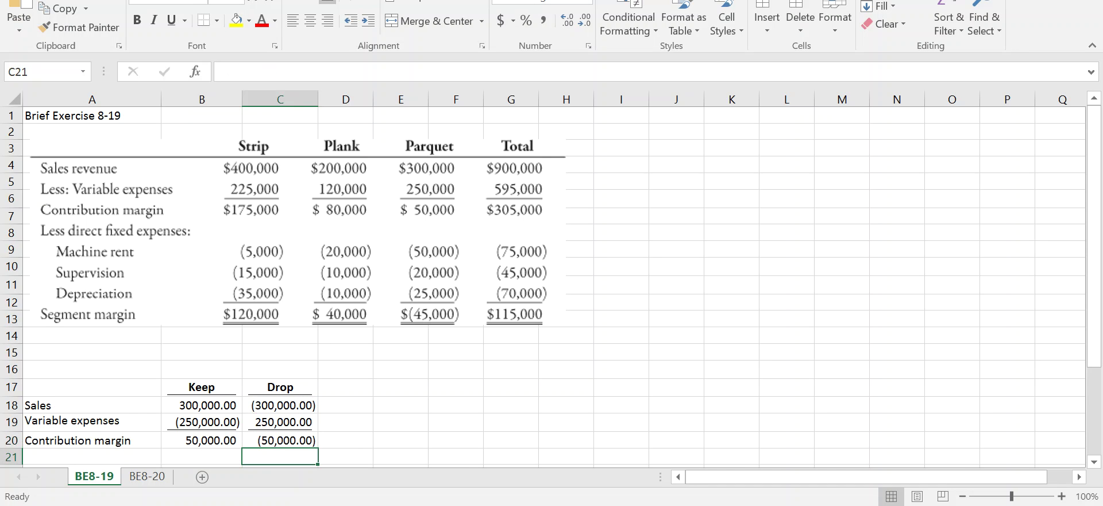
# - Label the row below Contribution margin, in A21, as Machine rent
pyautogui.press('Down')
pyautogui.press('Down')
pyautogui.press('Down')
pyautogui.press('Down')
pyautogui.press('Left')
pyautogui.press('Up')
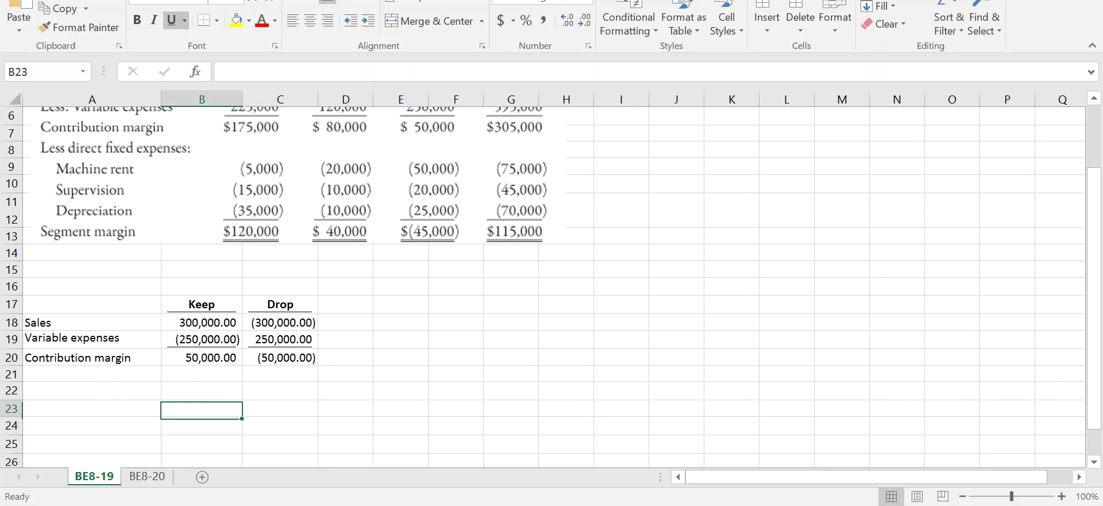
pyautogui.press('Up')
pyautogui.press('Up')
pyautogui.press('Up')
pyautogui.press('Left')
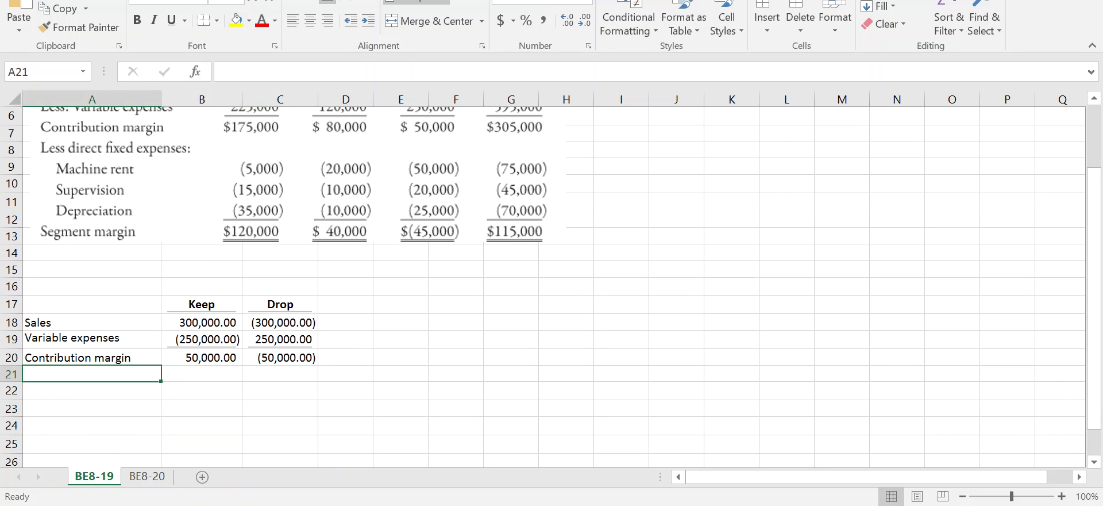
pyautogui.write('Mar')
pyautogui.write('hine rent')
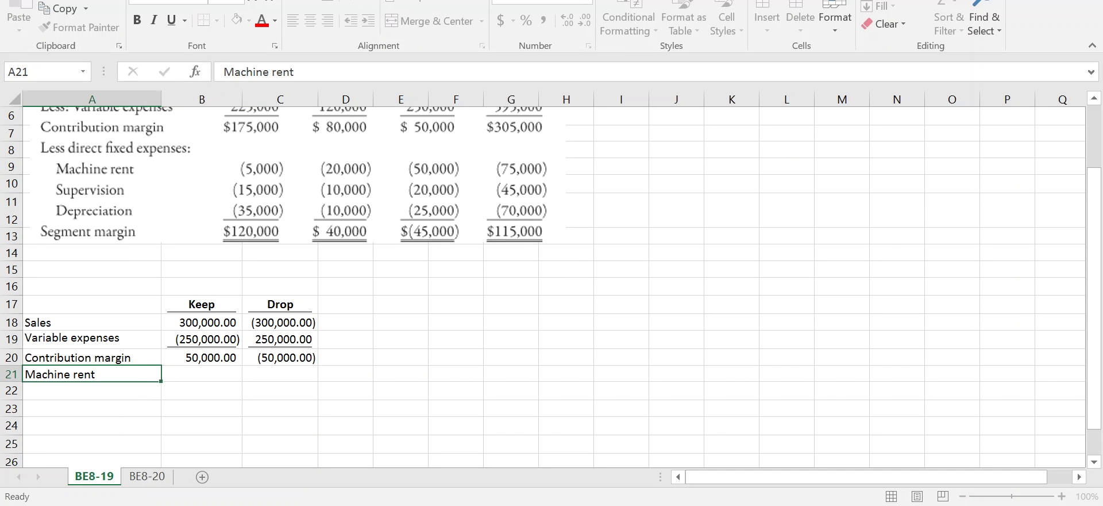
# - Calculate the Keep amount for Machine rent in B21 with the formula =-(50000*.8)
pyautogui.press('Tab')
pyautogui.write('=-(')
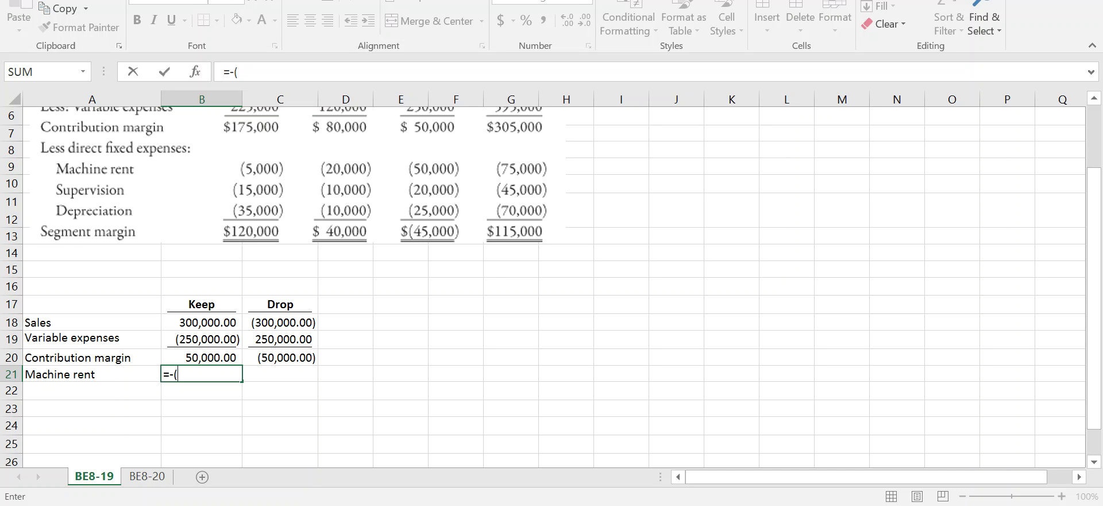
pyautogui.write('50000*.')
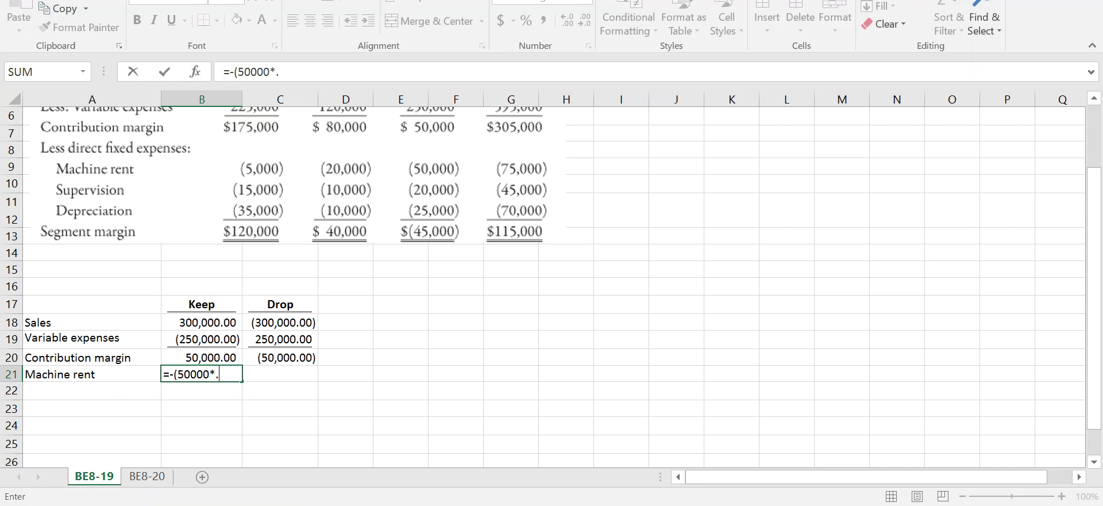
pyautogui.write('8)')
pyautogui.press('Return')
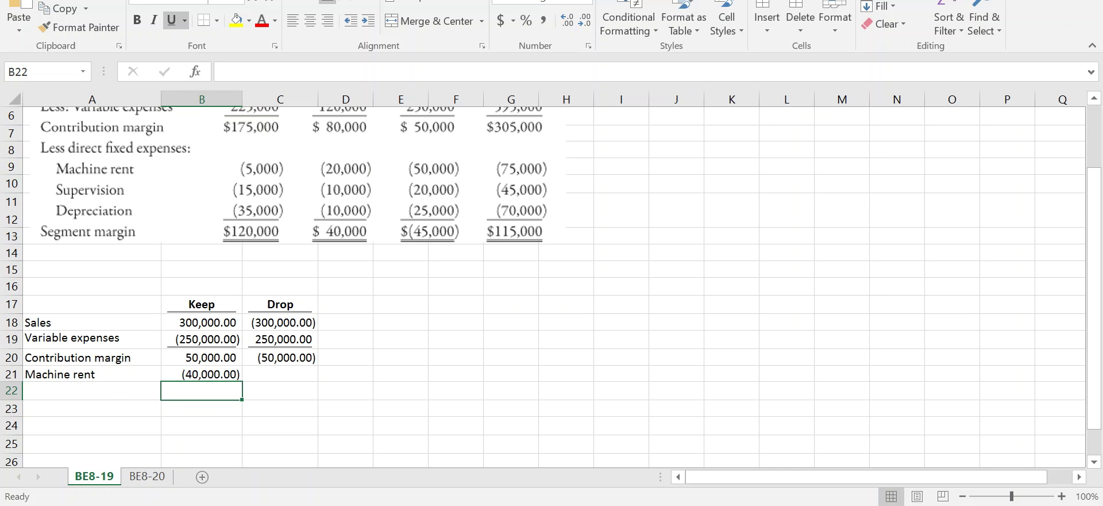
# - Enter 40000 as the Drop amount for Machine rent in C21
pyautogui.click(279, 373)
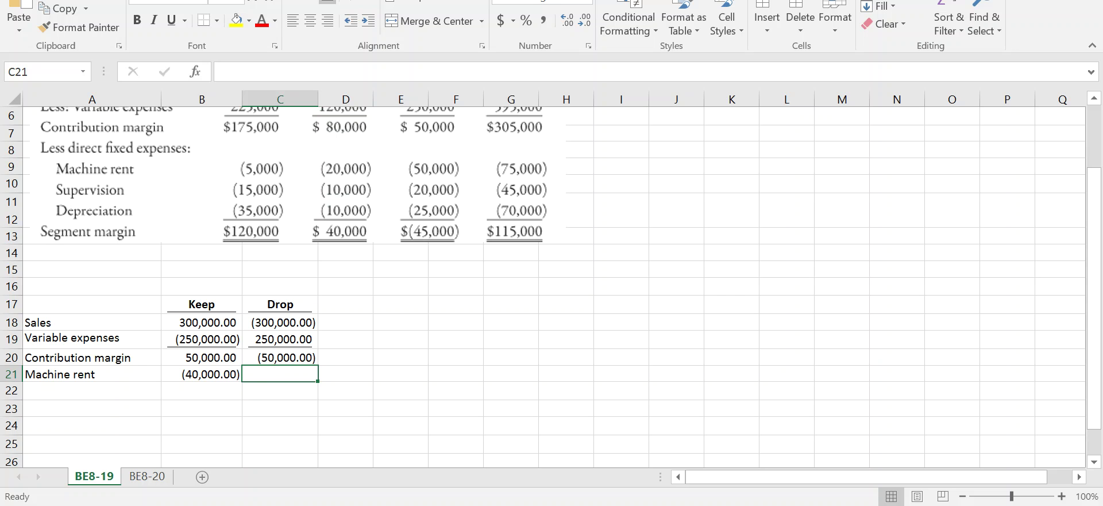
pyautogui.write('40000')
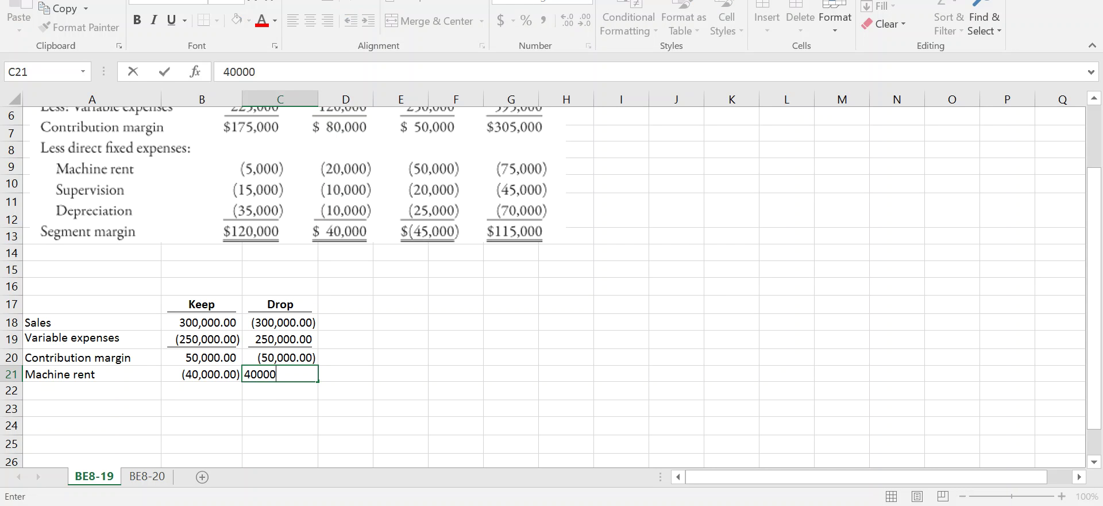
pyautogui.press('Return')
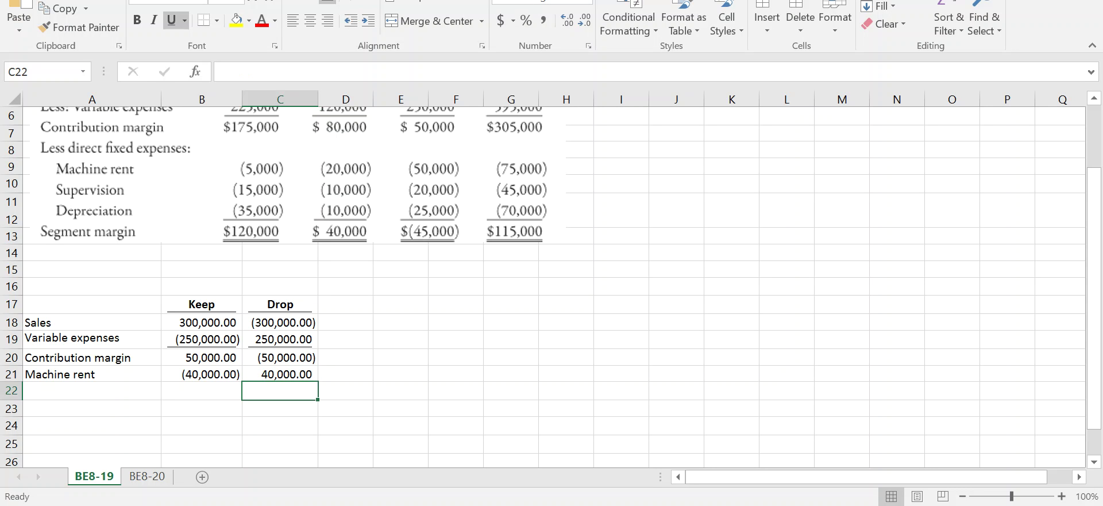
# - Add a Supervision row label in A22 and enter -20000 as its Keep amount in B22
pyautogui.press('Left')
pyautogui.press('Left')
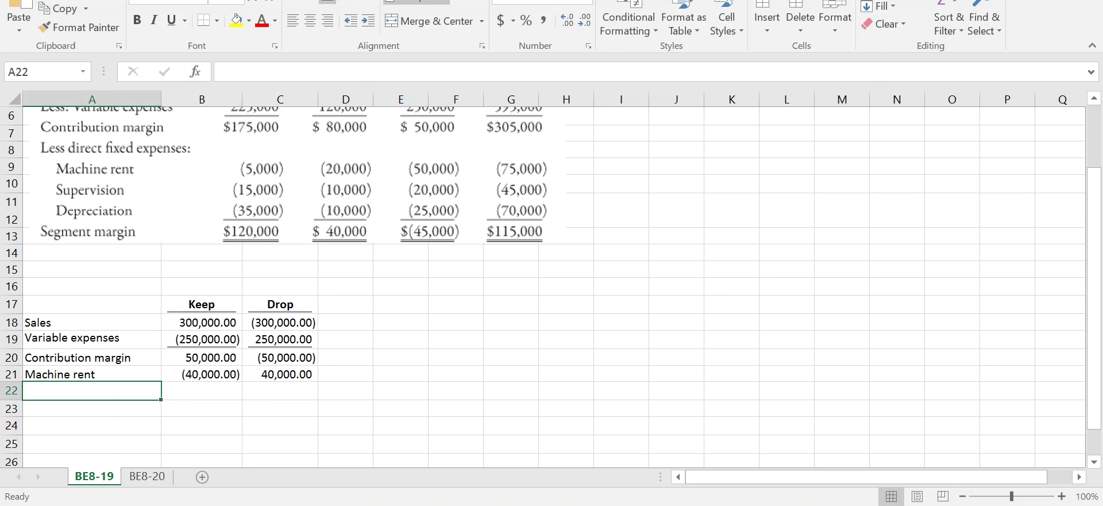
pyautogui.write('Supe')
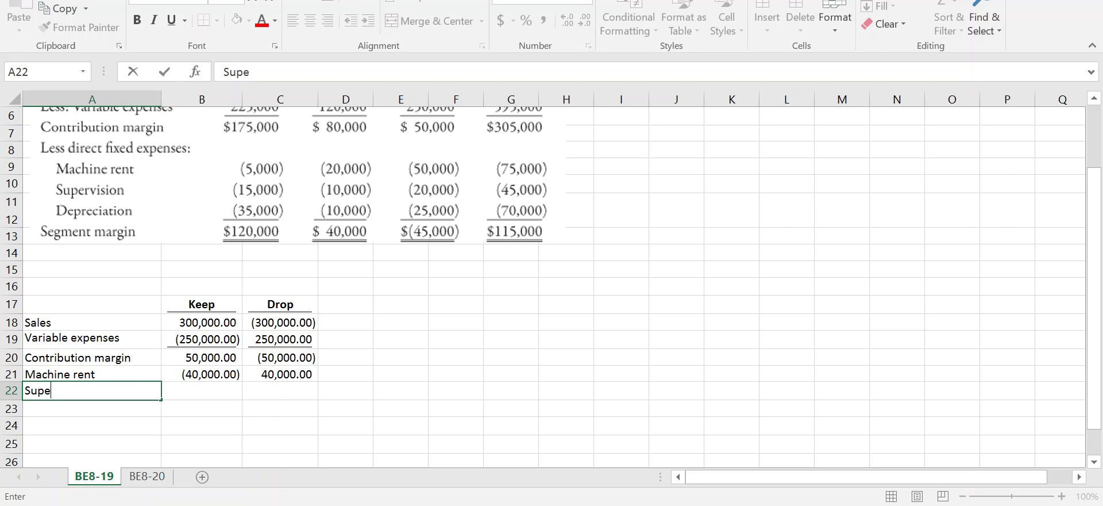
pyautogui.write('rvision')
pyautogui.press('Return')
pyautogui.press('Right')
pyautogui.press('Up')
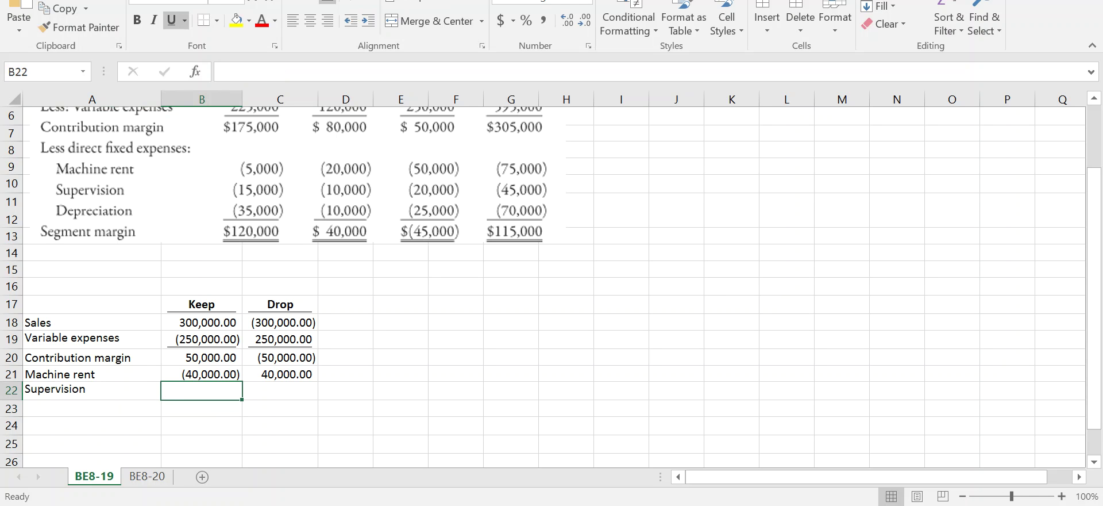
pyautogui.write('-200')
pyautogui.write('00')
pyautogui.press('Return')
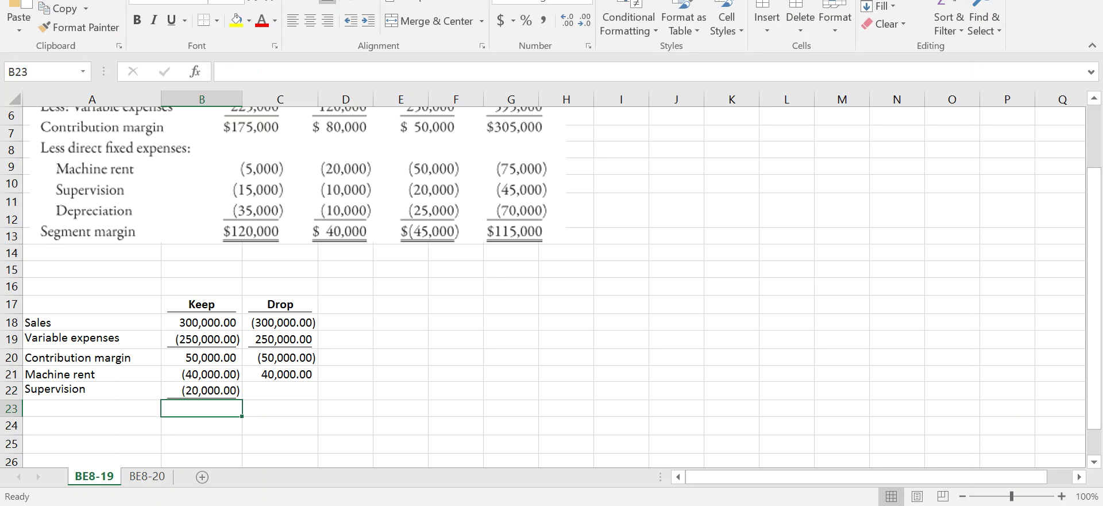
# - Enter 20000 as the Drop amount for Supervision in C22
pyautogui.click(280, 390)
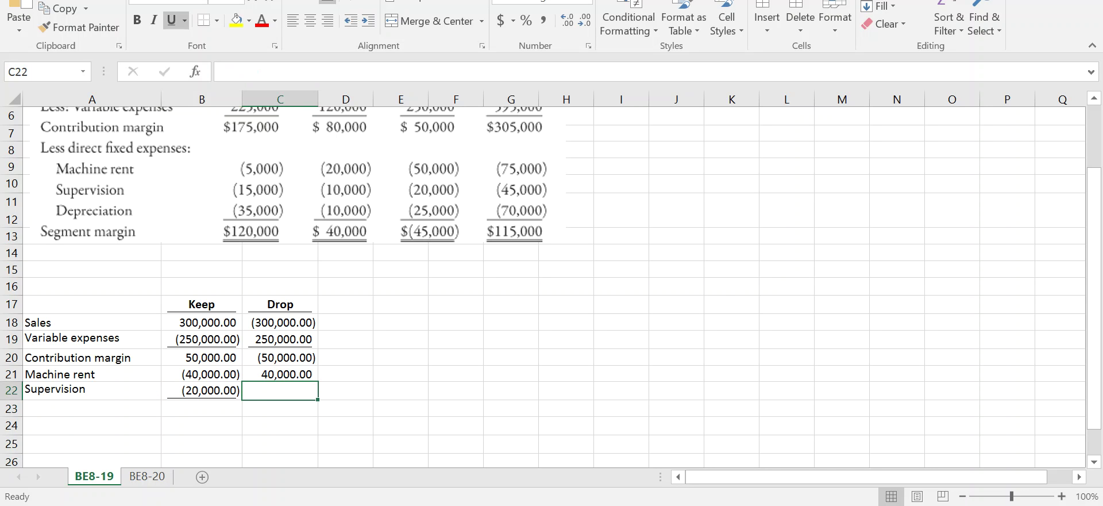
pyautogui.write('20000')
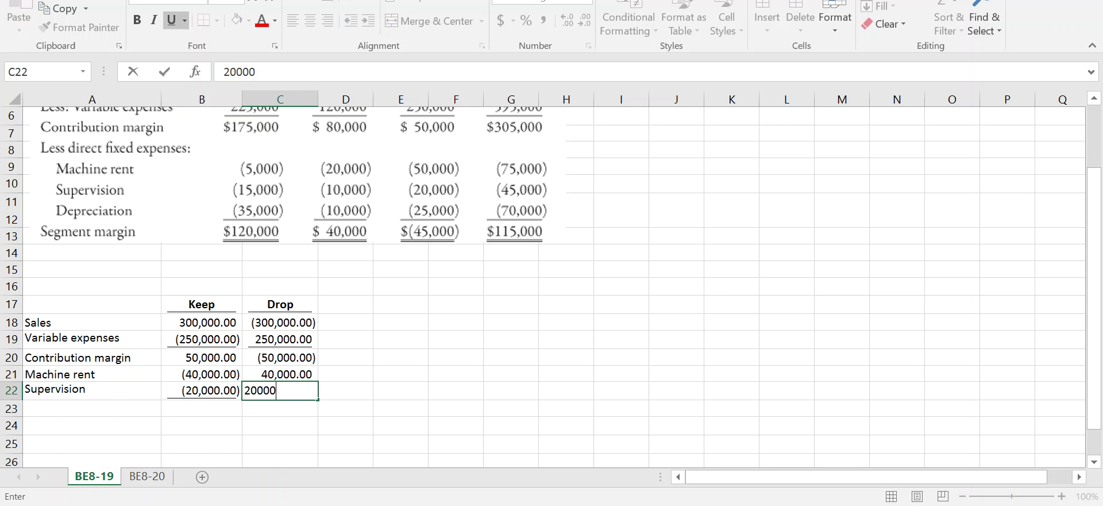
pyautogui.press('Return')
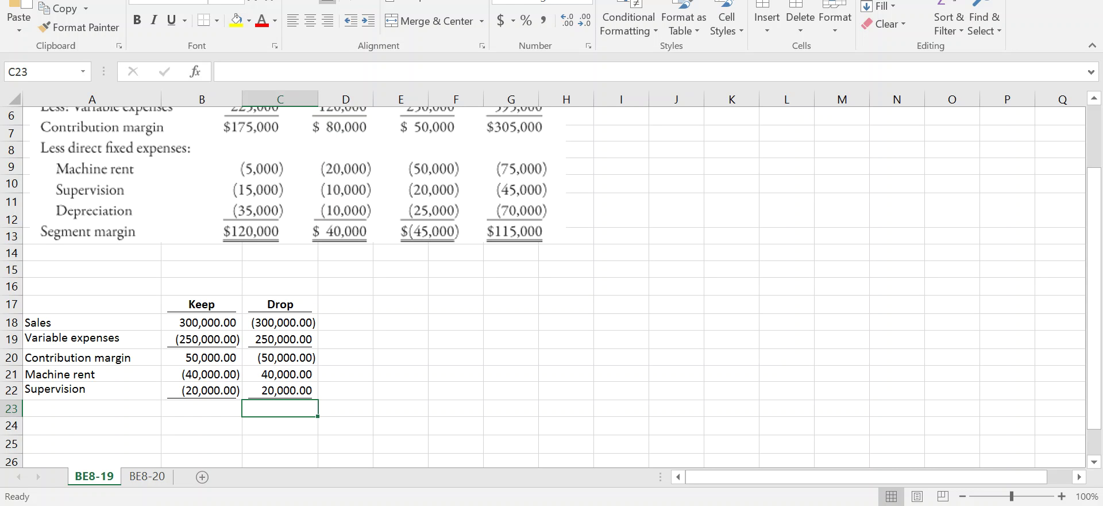
# - Total the Keep column in B23 with a SUM of the contribution margin, machine rent and supervision amounts in B20:B22
pyautogui.click(201, 408)
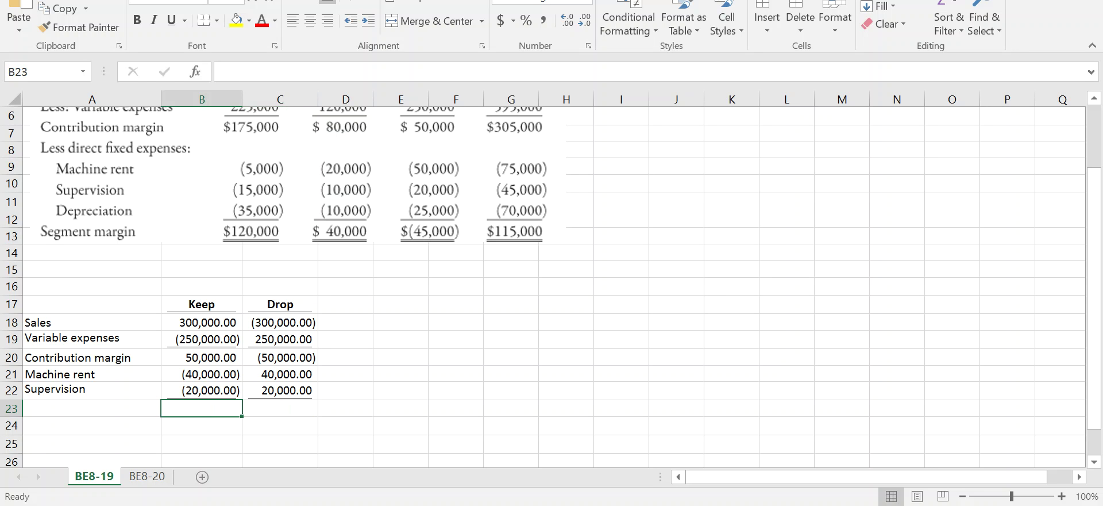
pyautogui.write('=sum(')
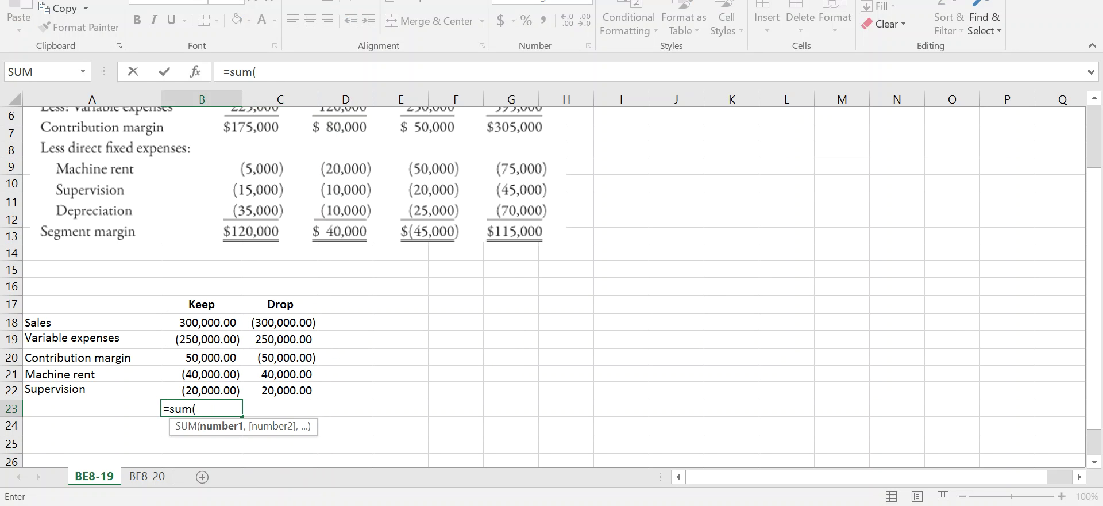
pyautogui.moveTo(201, 391); pyautogui.dragTo(201, 356)
pyautogui.press('Return')
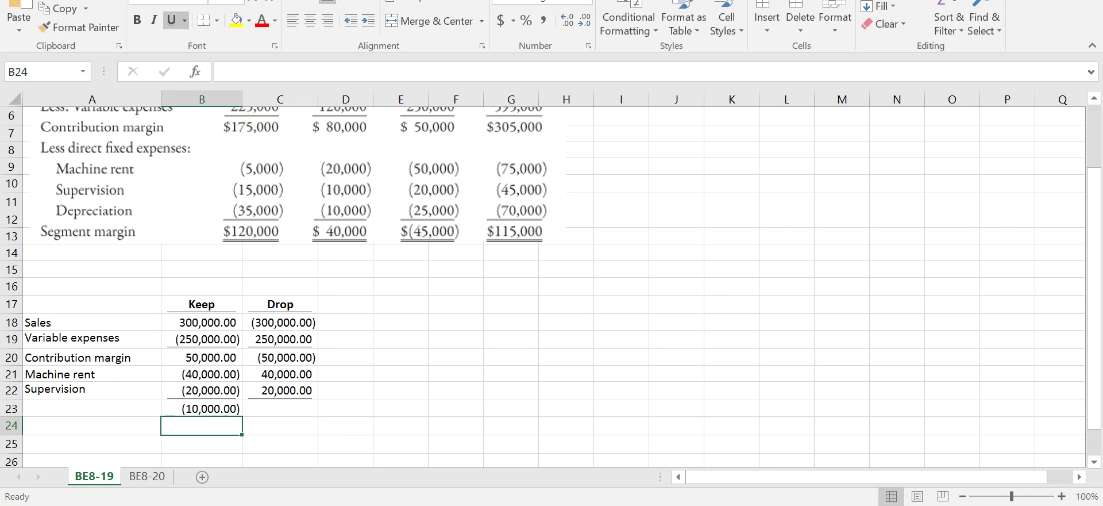
# - Total the Drop column in C23 with the formula =SUM(C20:C22)
pyautogui.press('Right')
pyautogui.press('Up')
pyautogui.write('=sum(')
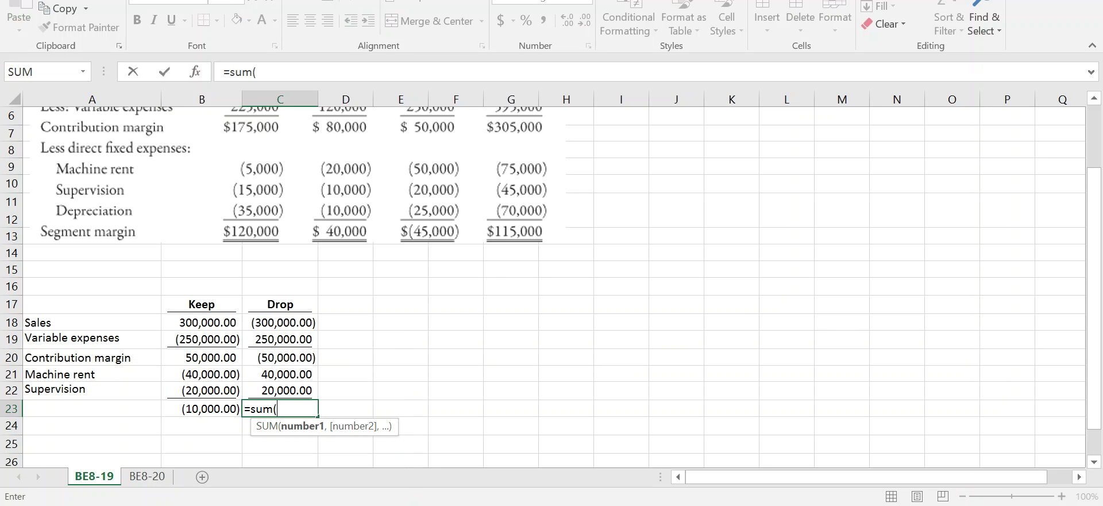
pyautogui.press('Up')
pyautogui.hotkey('shift', 'Up')
pyautogui.hotkey('shift', 'Up')
pyautogui.press('Return')
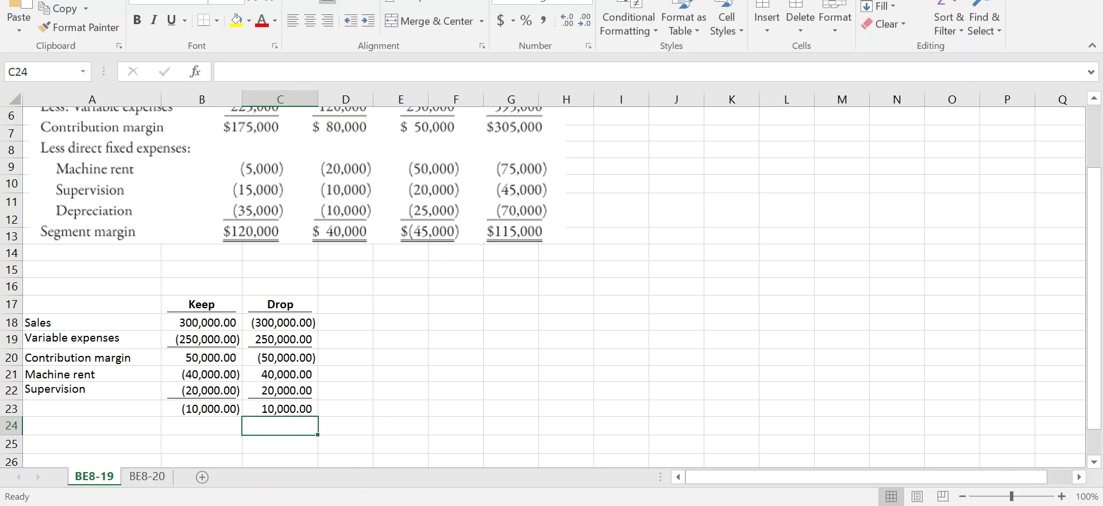
# - Review the Drop column entries from Sales in C18 through the total in C23
pyautogui.press('Up')
pyautogui.press('Up')
pyautogui.press('Up')
pyautogui.press('Up')
pyautogui.press('Up')
pyautogui.press('Up')
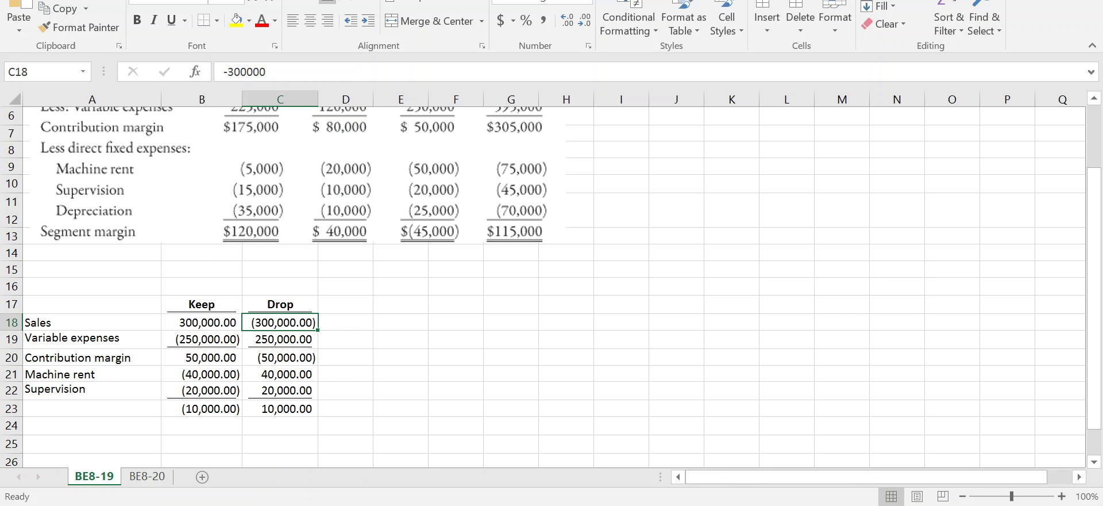
pyautogui.press('Down')
pyautogui.press('Down')
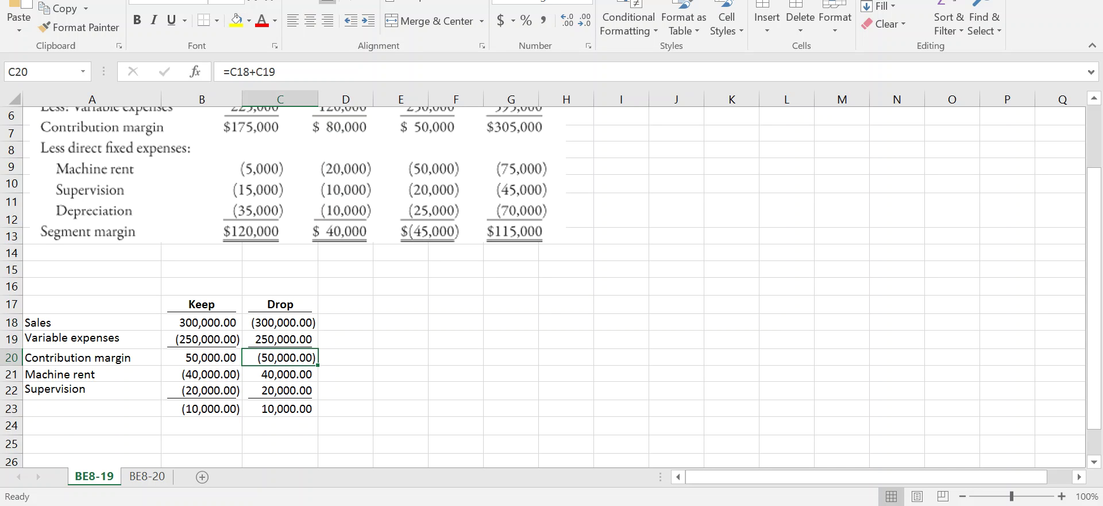
pyautogui.press('Down')
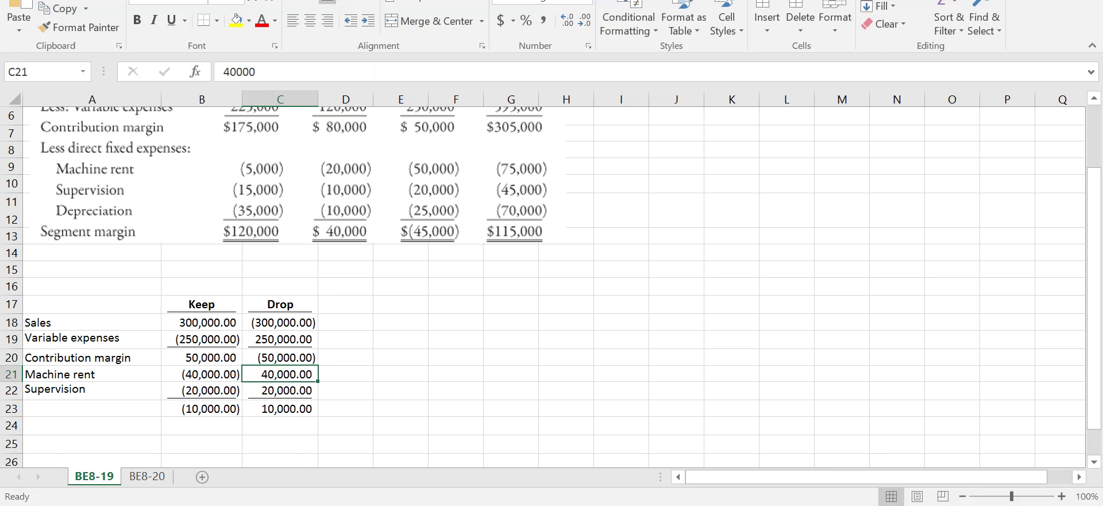
pyautogui.press('Down')
pyautogui.press('Up')
pyautogui.press('Down')
pyautogui.press('Up')
pyautogui.press('Down')
pyautogui.press('Up')
pyautogui.press('Up')
pyautogui.press('Down')
pyautogui.press('Down')
pyautogui.press('Down')
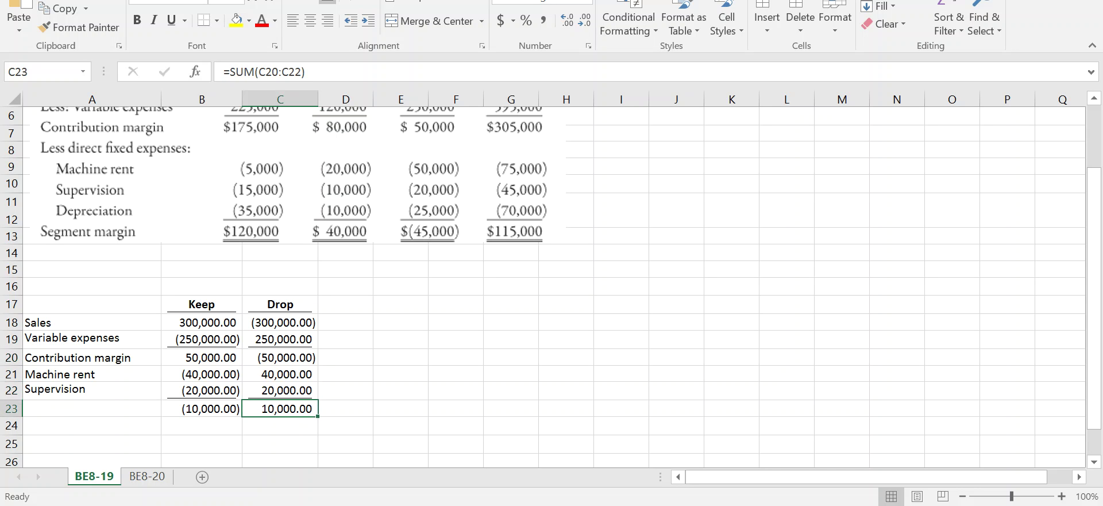
# - Enter the conclusion "Decision: DROP" in A25, below the keep-or-drop analysis
pyautogui.press('Down')
pyautogui.press('Down')
pyautogui.press('Left')
pyautogui.press('Left')
pyautogui.write('D')
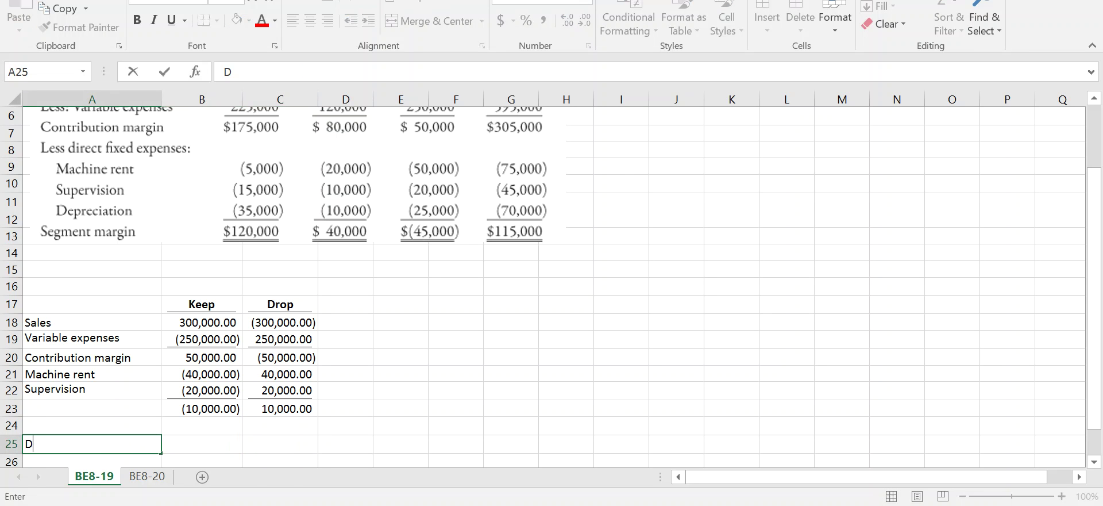
pyautogui.write('ecision: DROP')
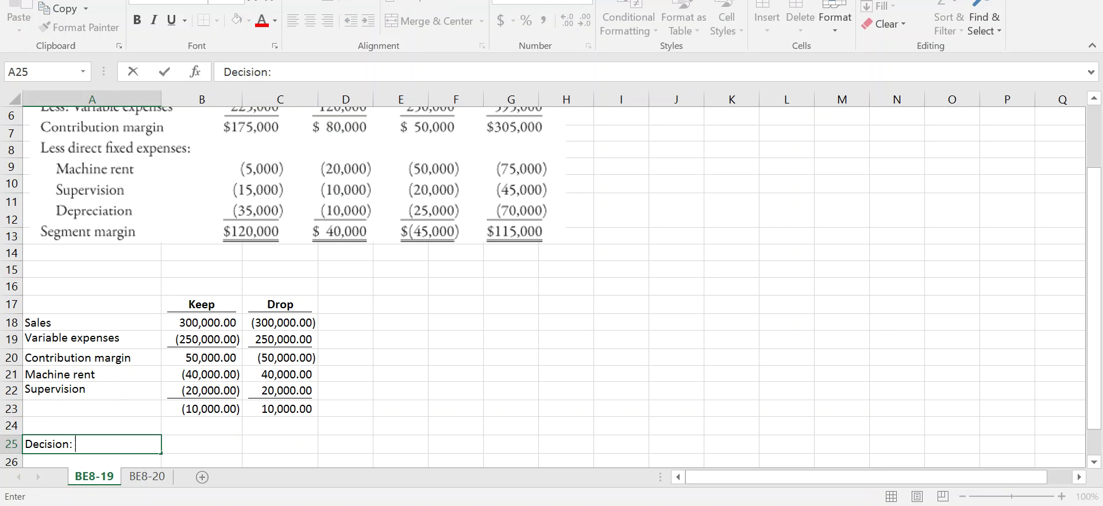